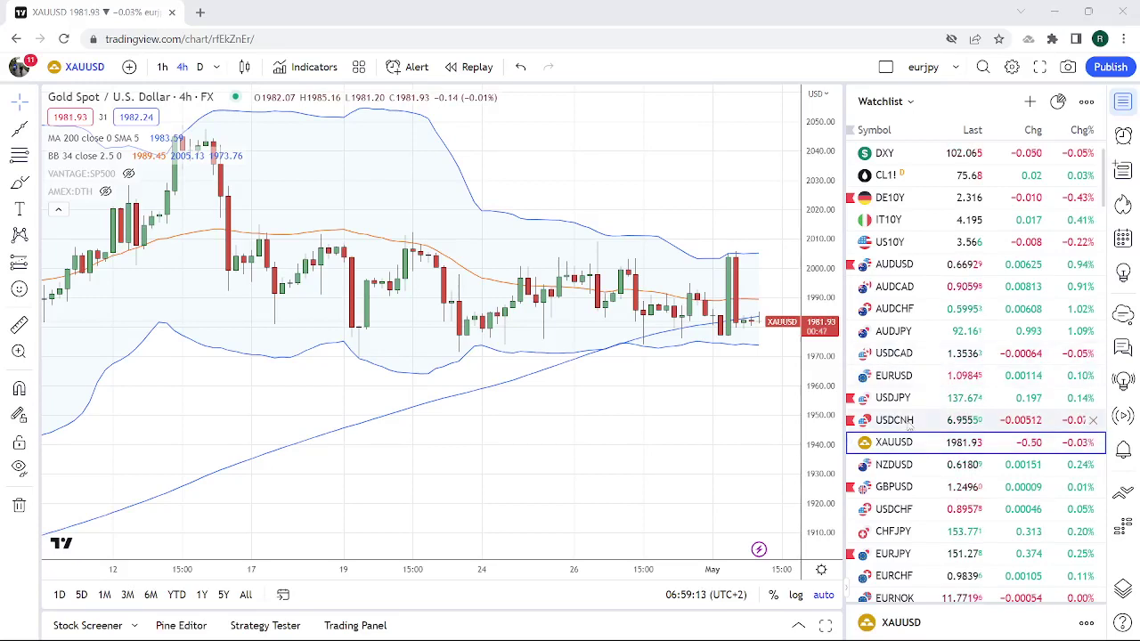
Replace gold with AUDJPY and set the chart to the 1D daily interval.
click(901, 332)
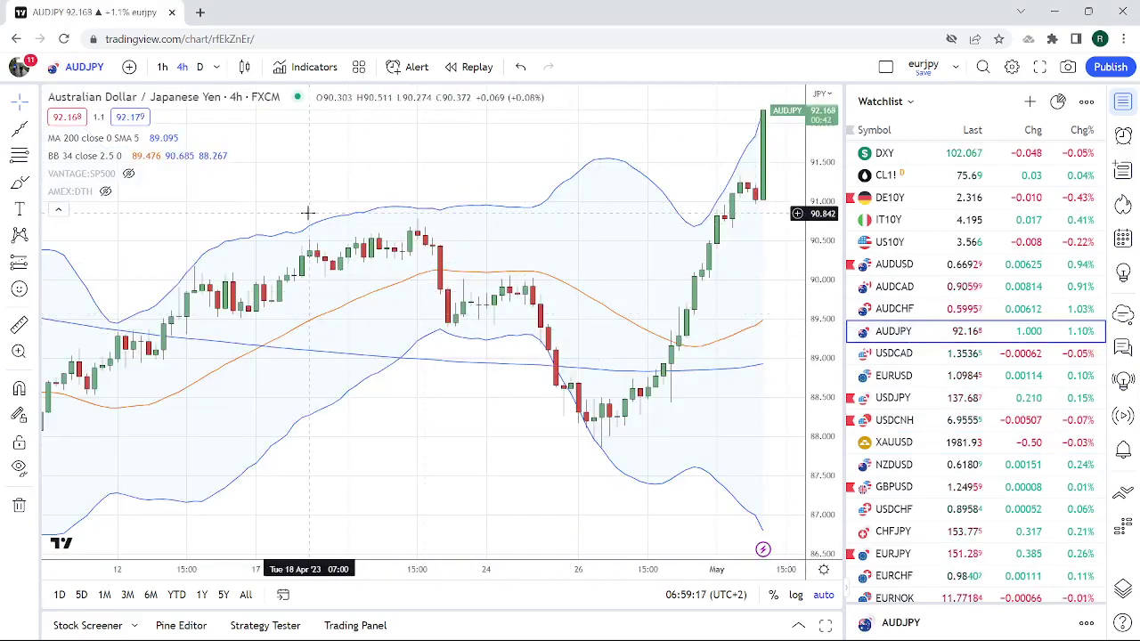
click(200, 67)
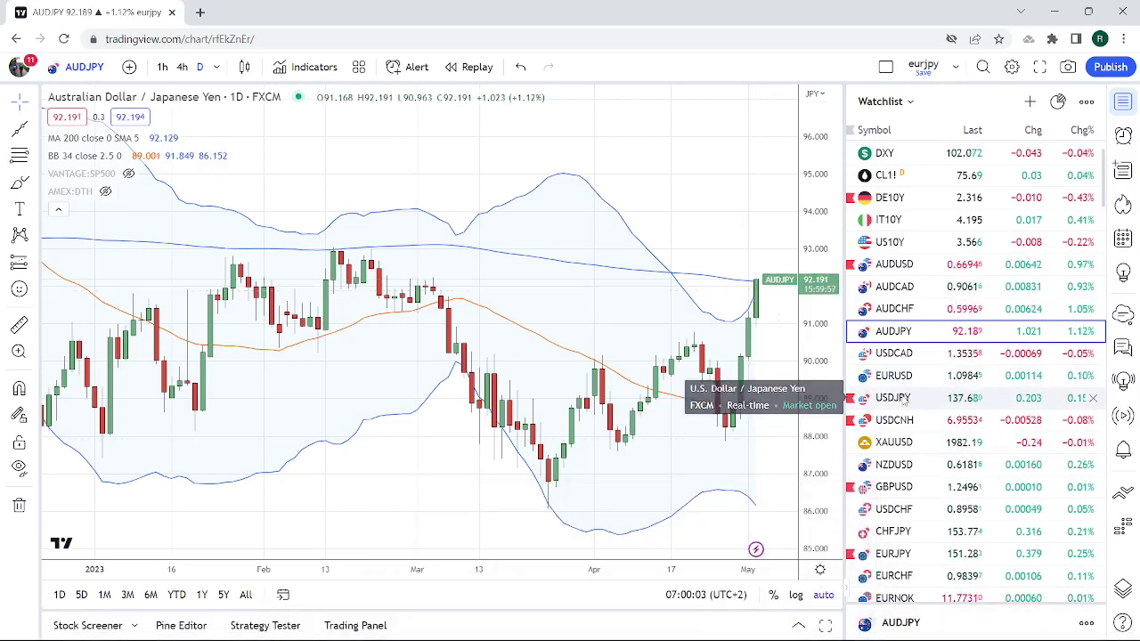
Open USDJPY, then zoom out and pan so the daily chart spans November to early June.
click(895, 398)
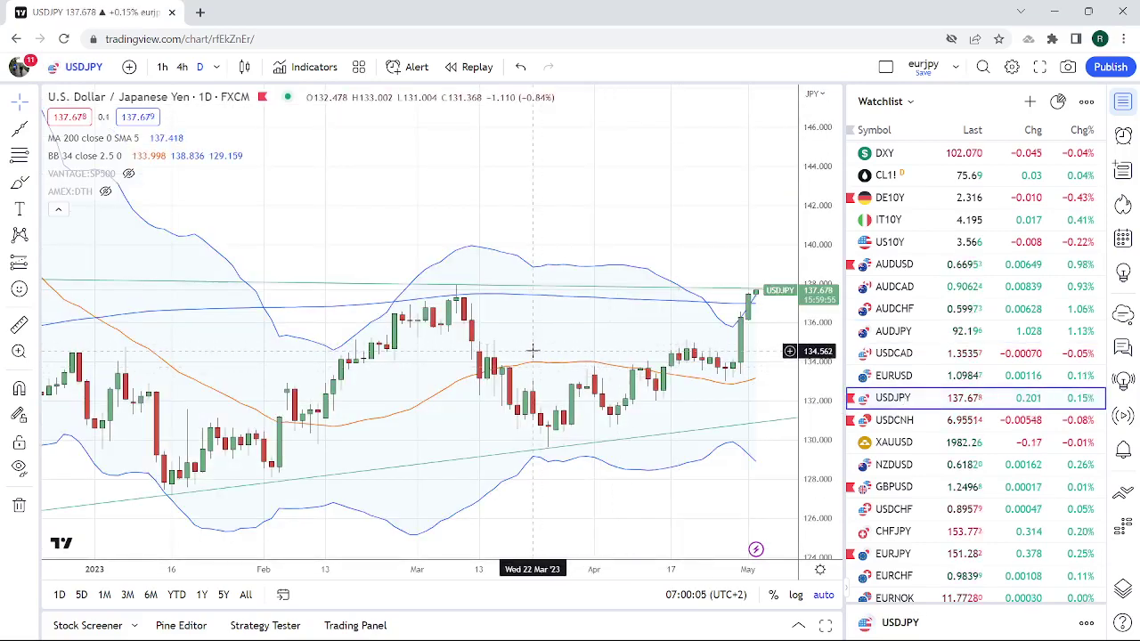
scroll(534, 355, down, 3)
scroll(533, 353, down, 2)
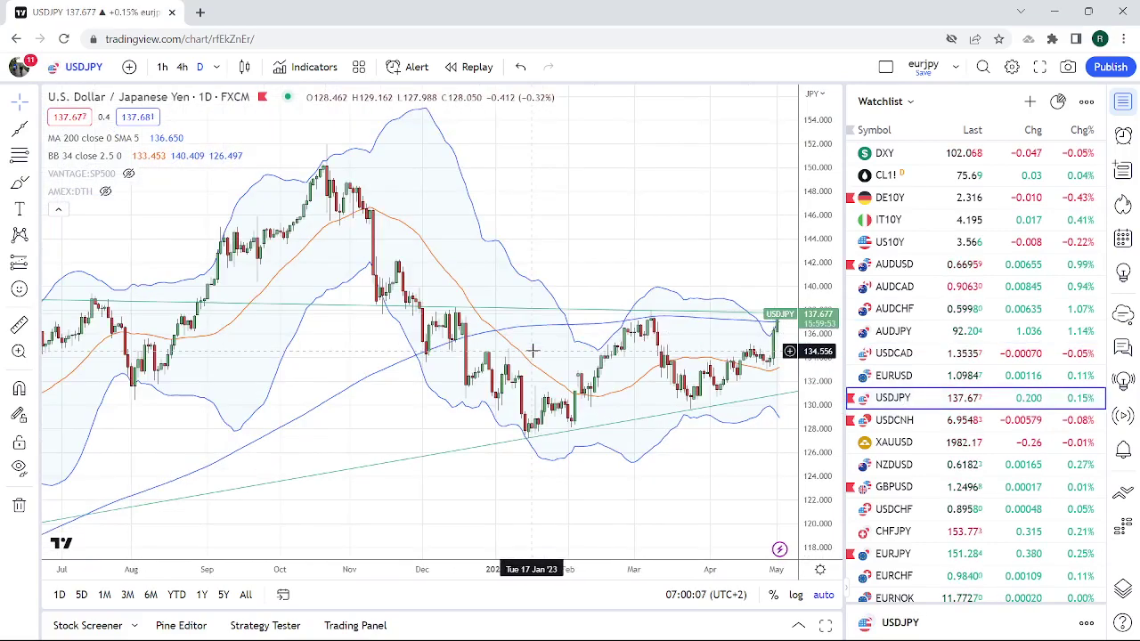
scroll(532, 353, up, 4)
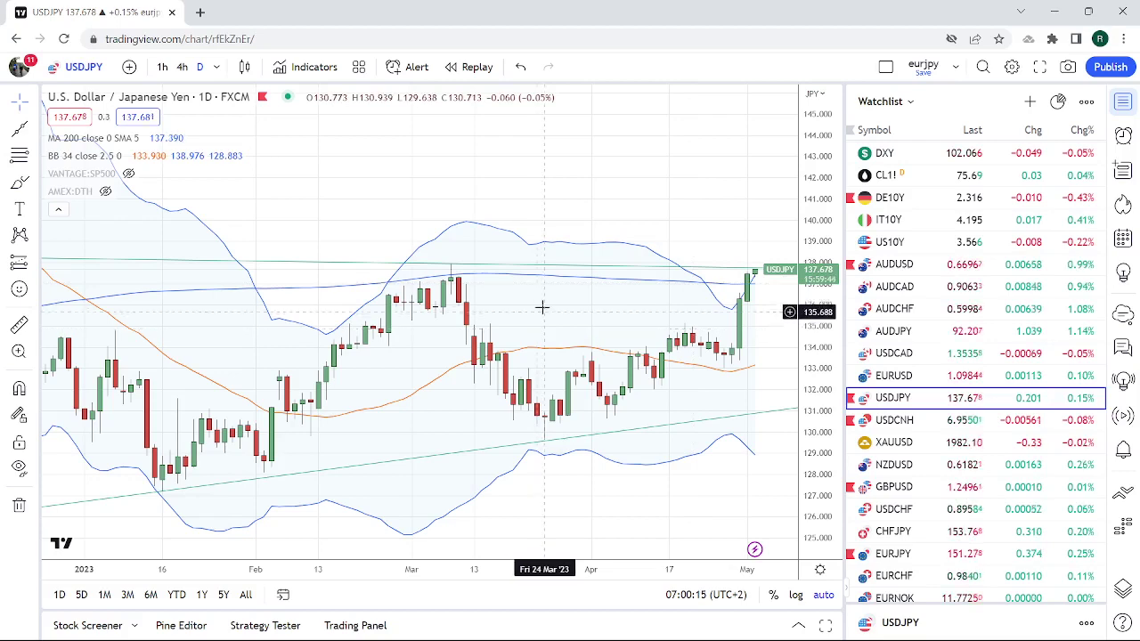
scroll(542, 305, down, 2)
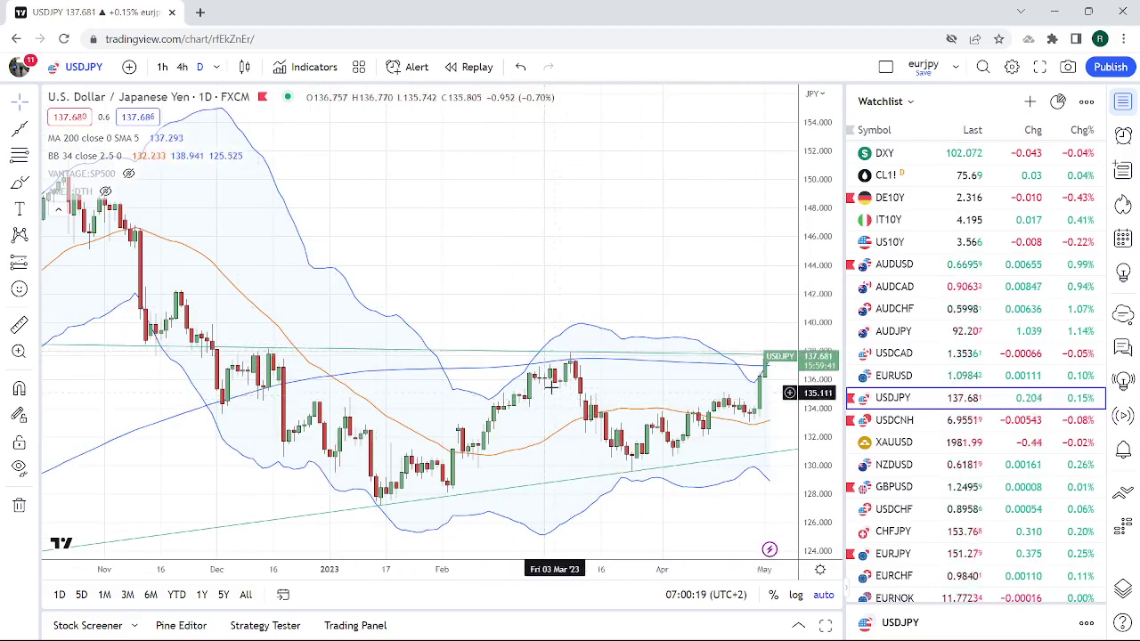
drag(590, 392, 496, 395)
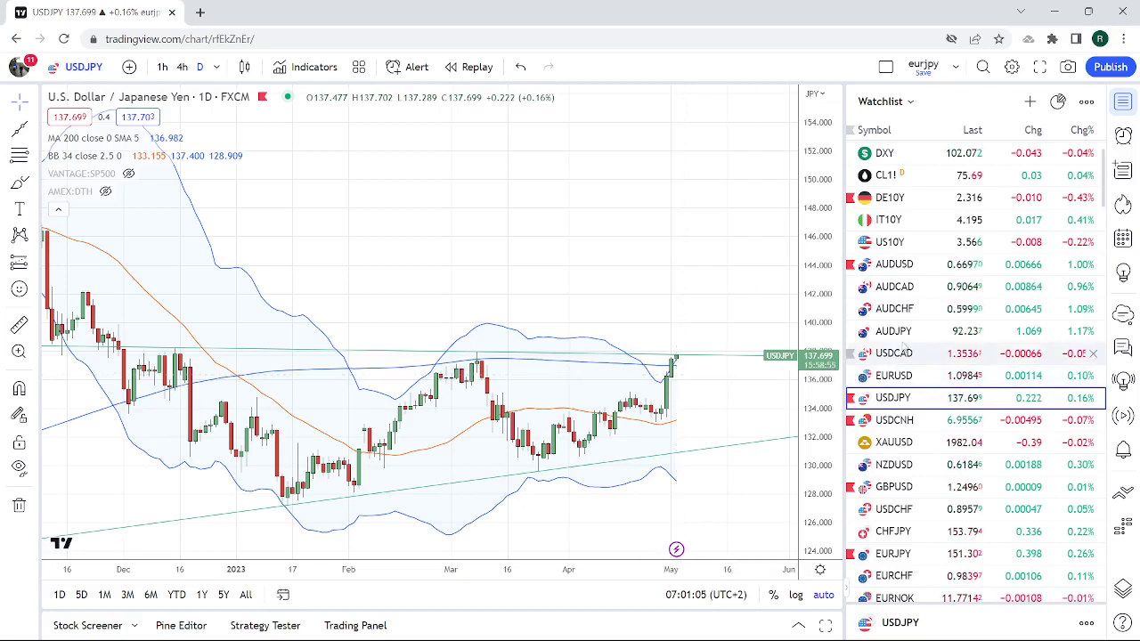
Open gold XAUUSD, zoom in, and set the 1-hour interval.
click(893, 442)
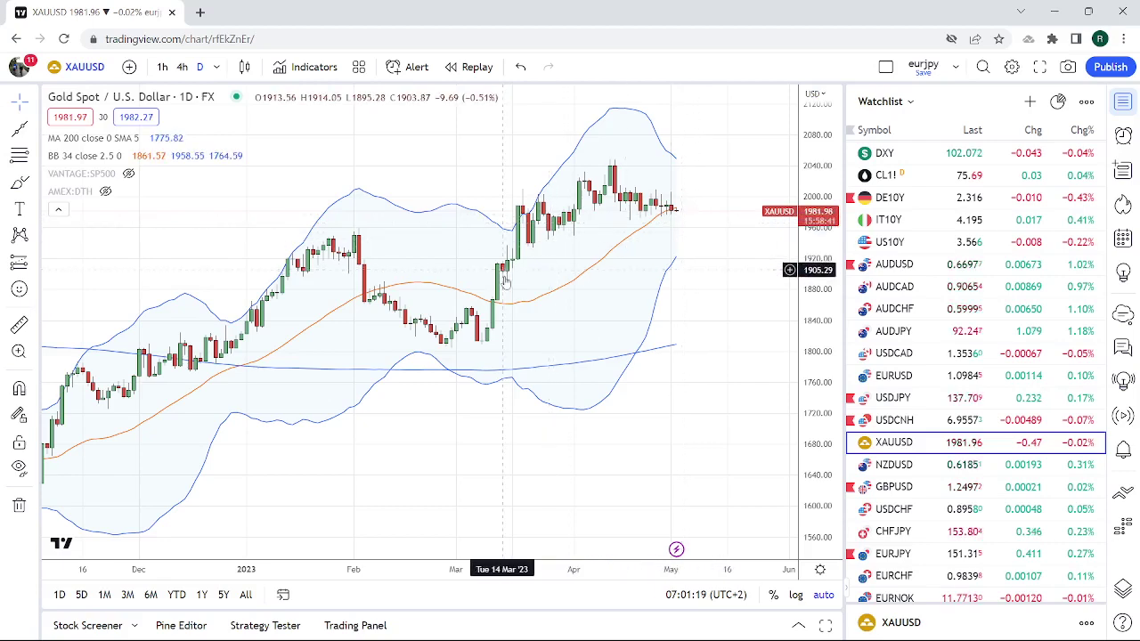
scroll(526, 308, up, 2)
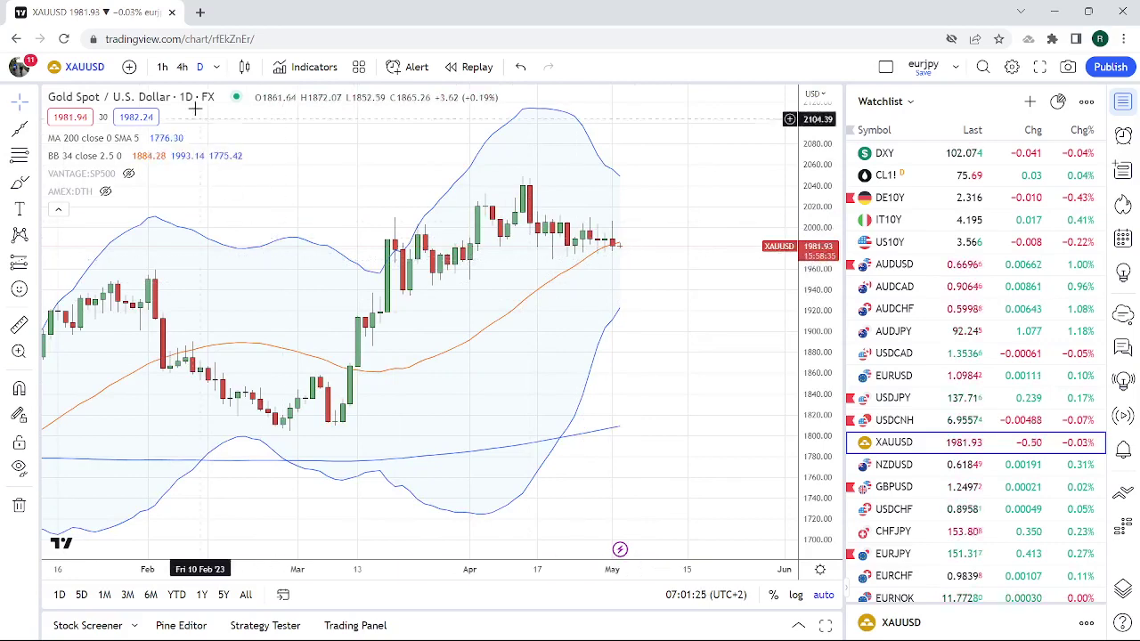
click(162, 67)
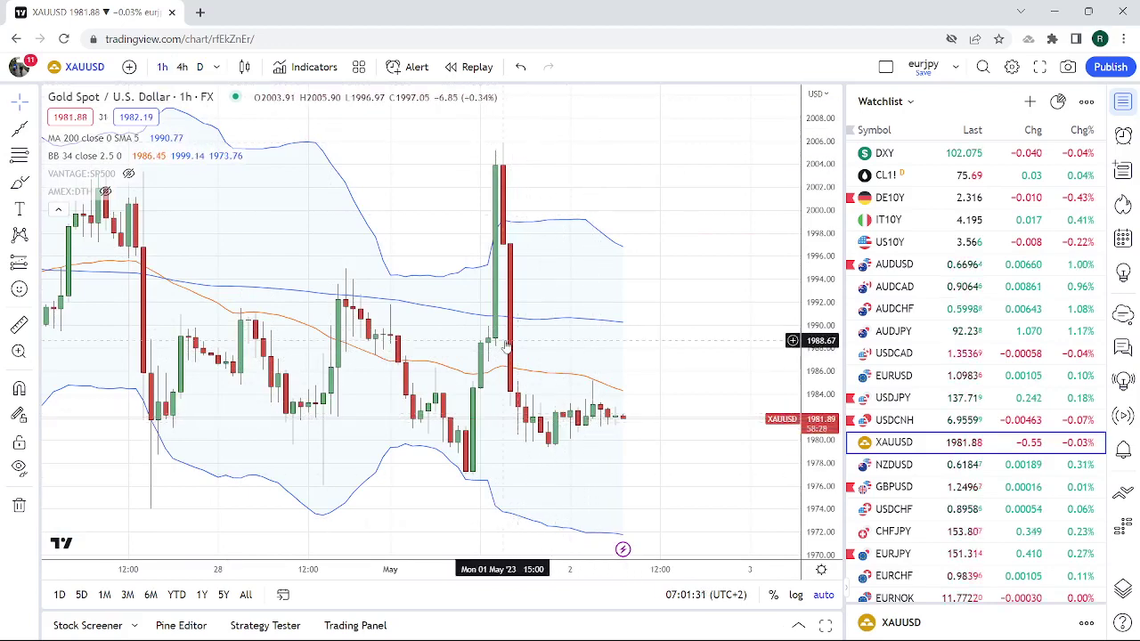
Set the XAUUSD chart back to the 1D interval.
click(199, 67)
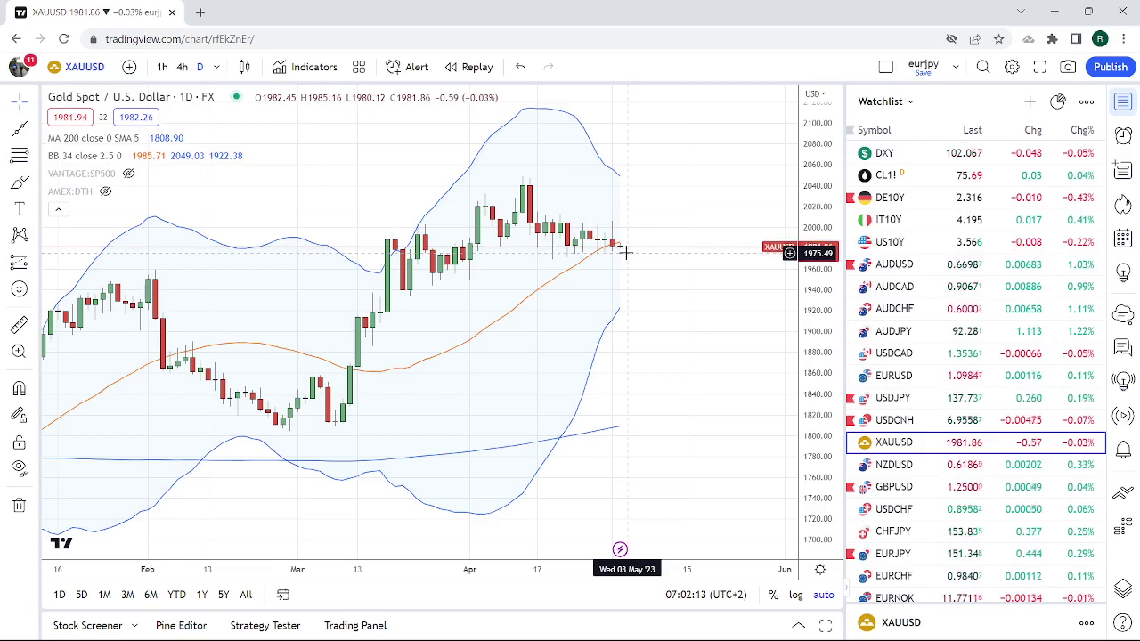
Open the US10Y Treasury yield chart from the watchlist.
click(888, 246)
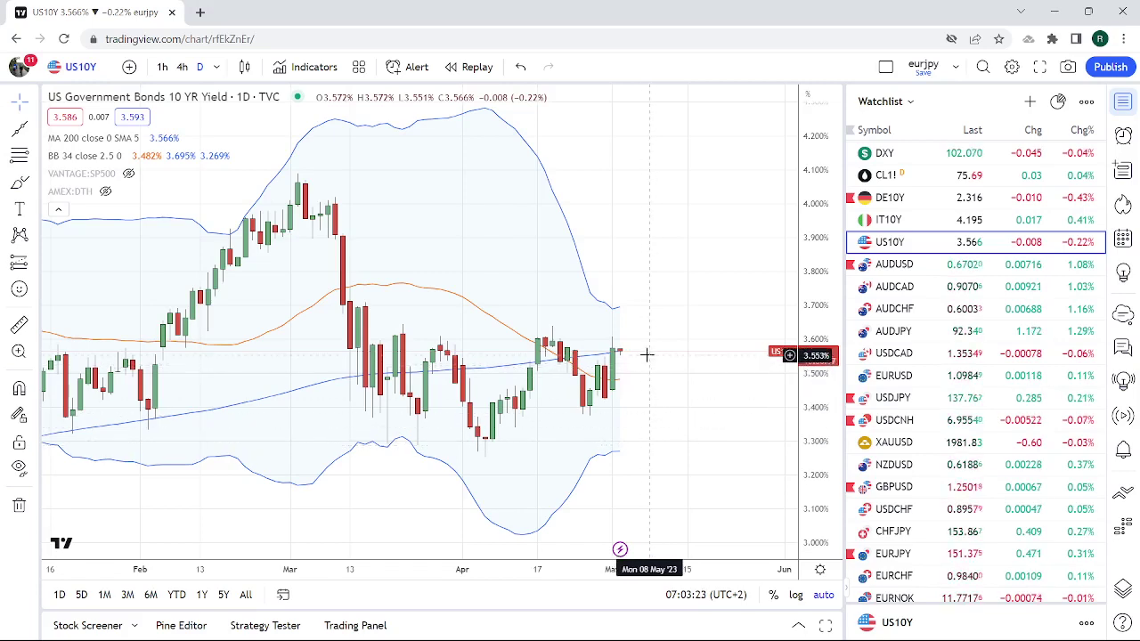
Scroll the watchlist down and open the GBPUSD chart.
scroll(962, 323, down, 3)
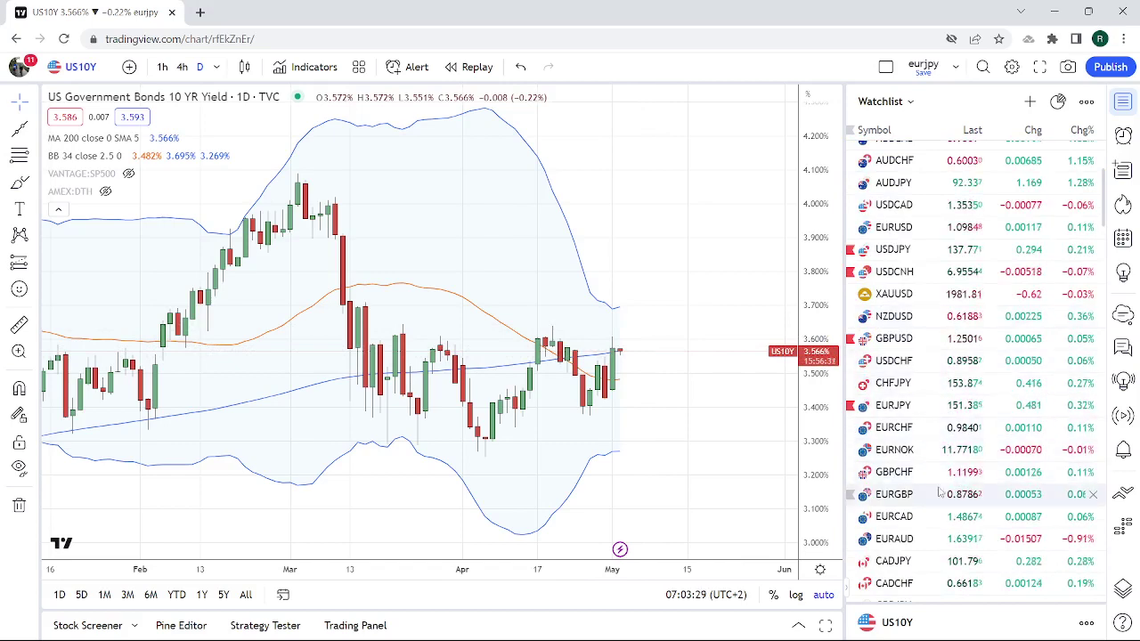
click(895, 339)
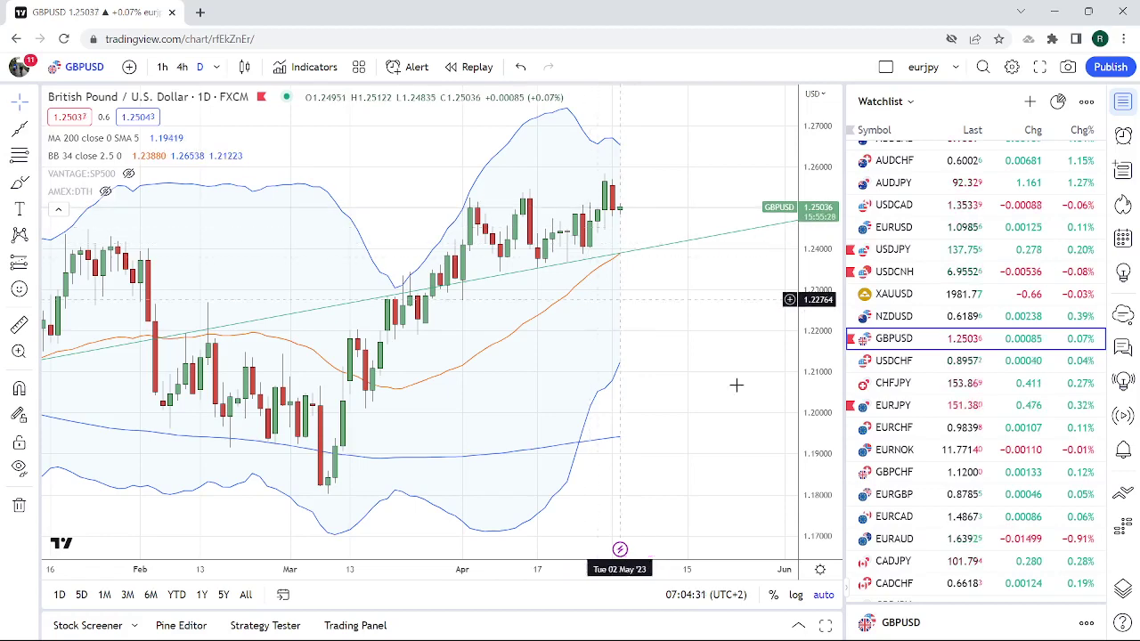
Open the USDCHF chart from the watchlist.
click(914, 365)
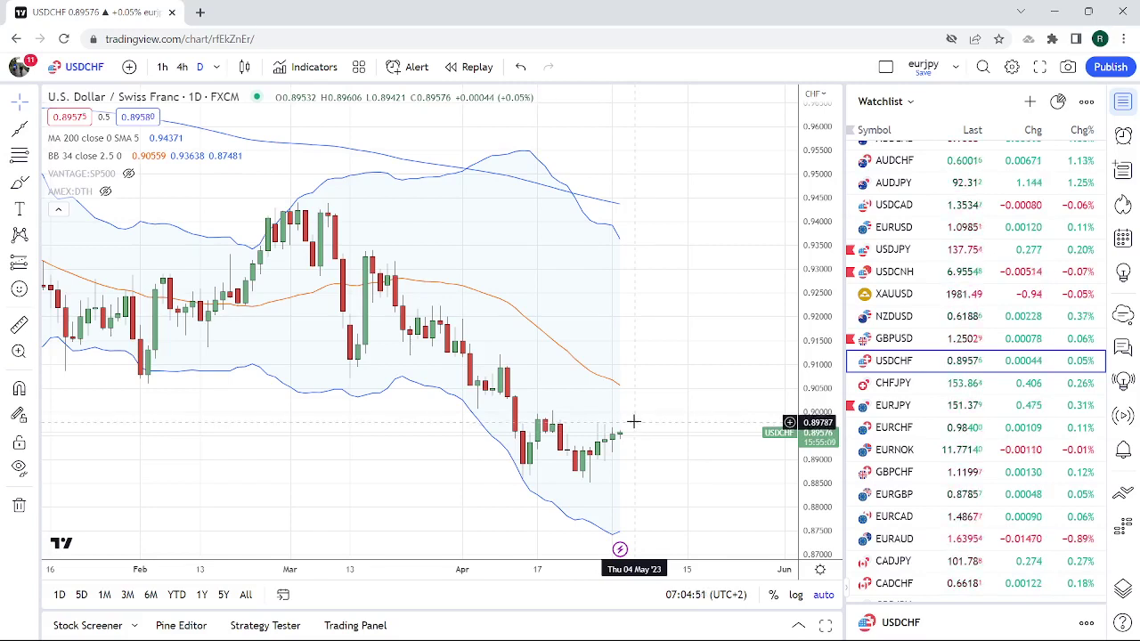
Set USDCHF to 4-hour candles and draw a falling extended line from the April 19 high.
click(182, 67)
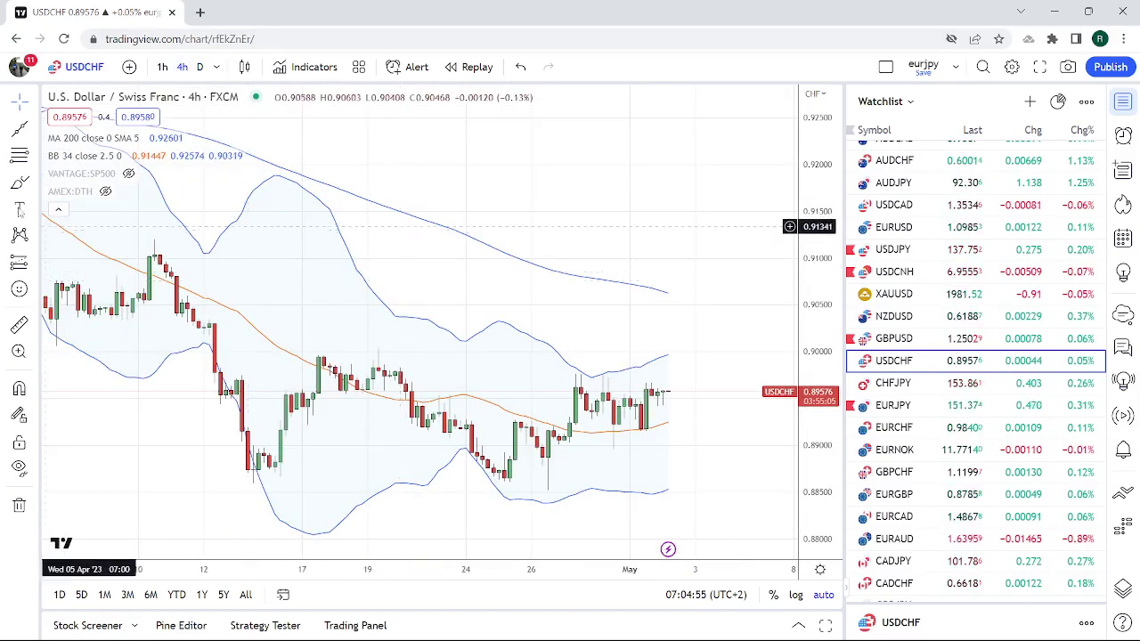
click(35, 129)
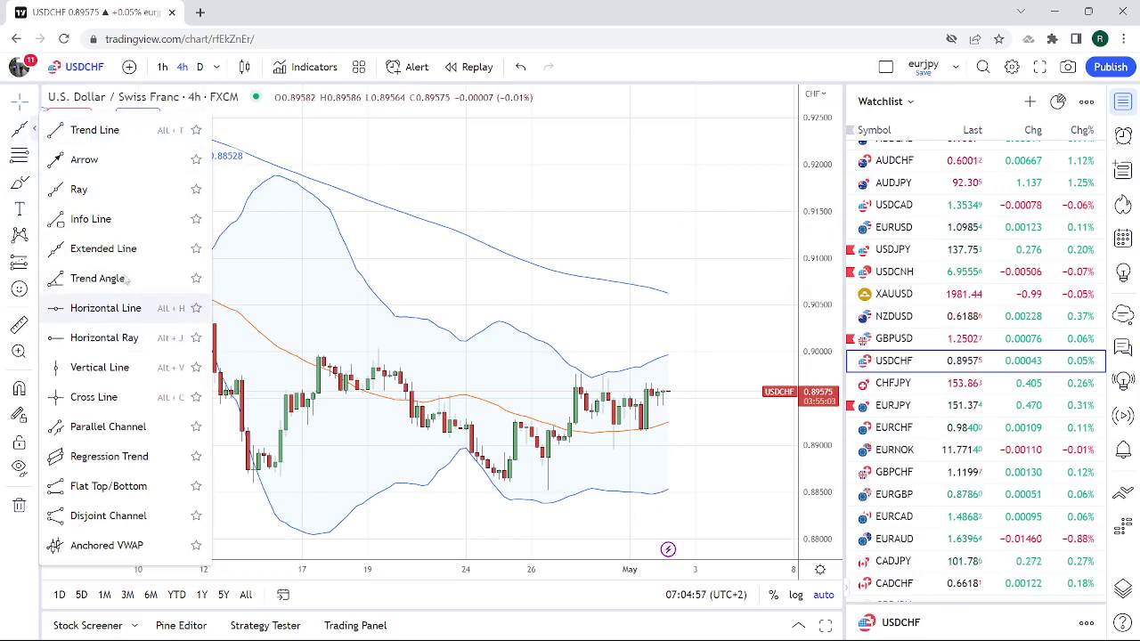
click(98, 249)
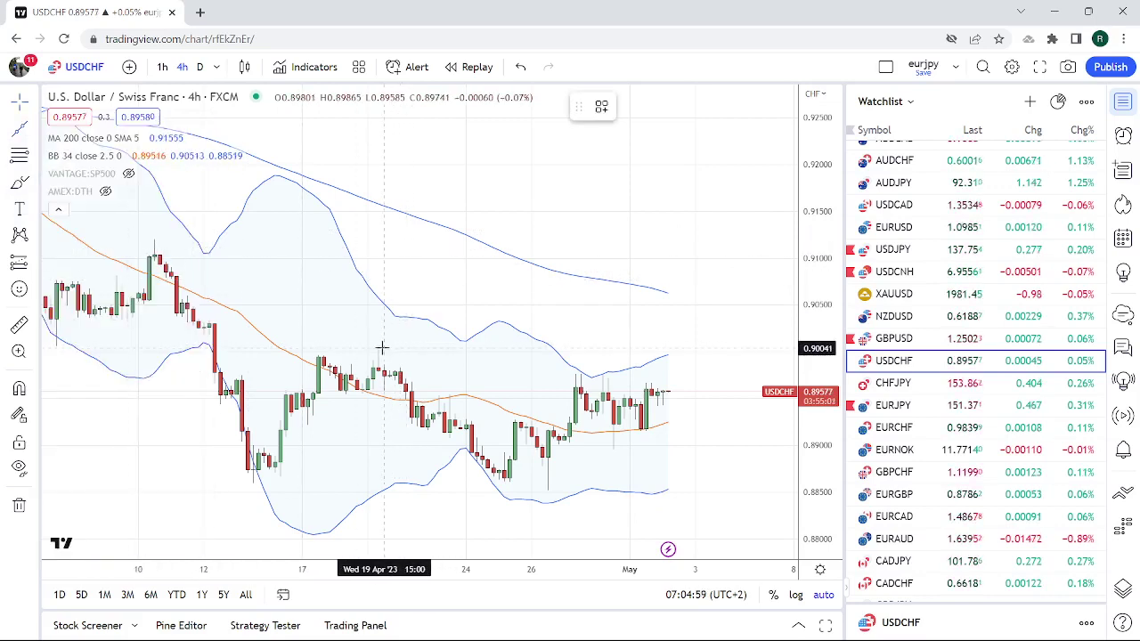
click(379, 348)
click(456, 357)
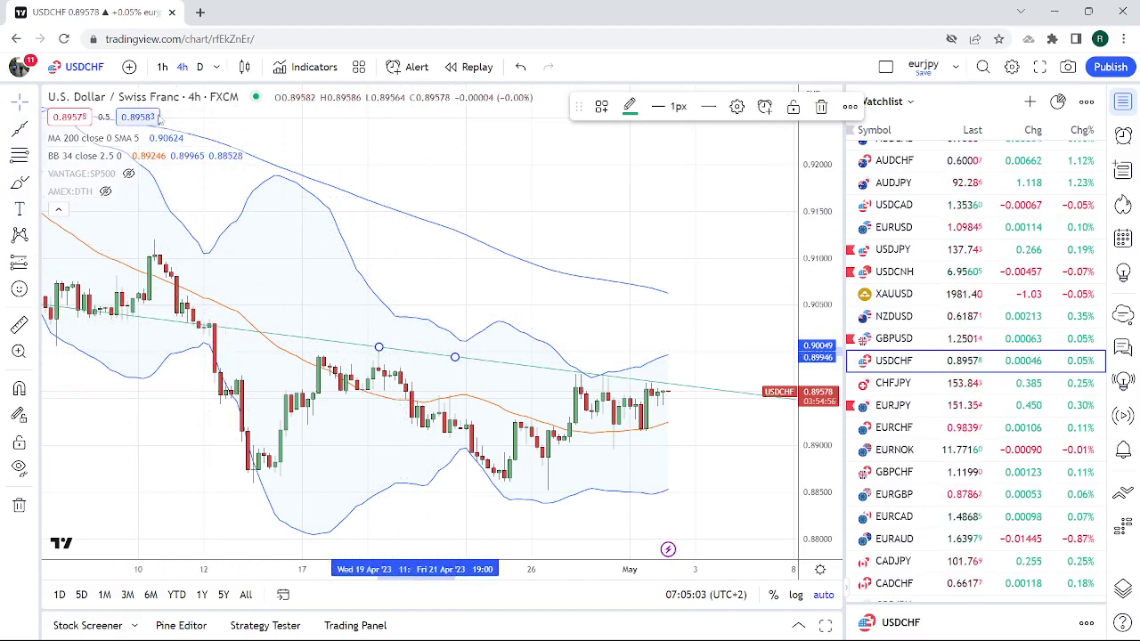
Draw a rising extended line from the April 26 low through early May.
click(38, 131)
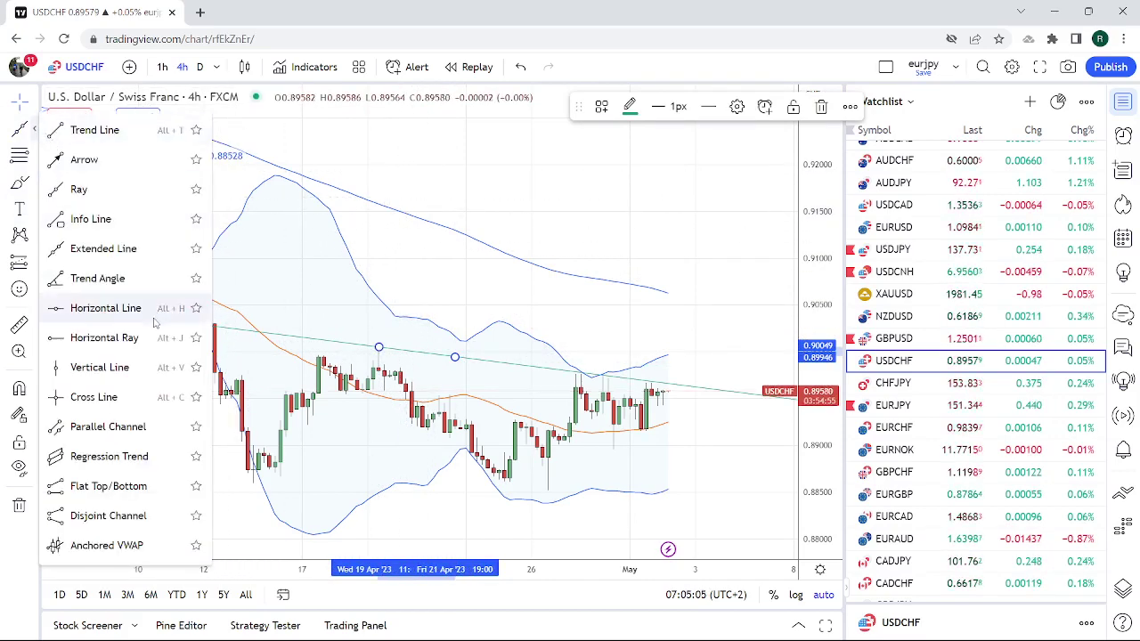
click(100, 249)
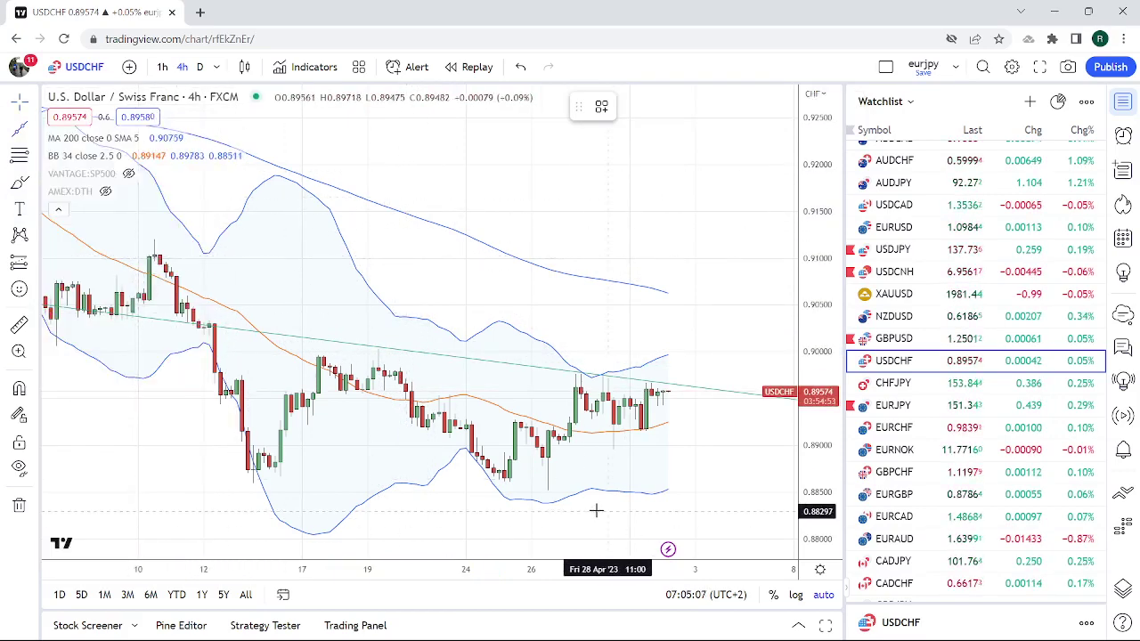
click(547, 493)
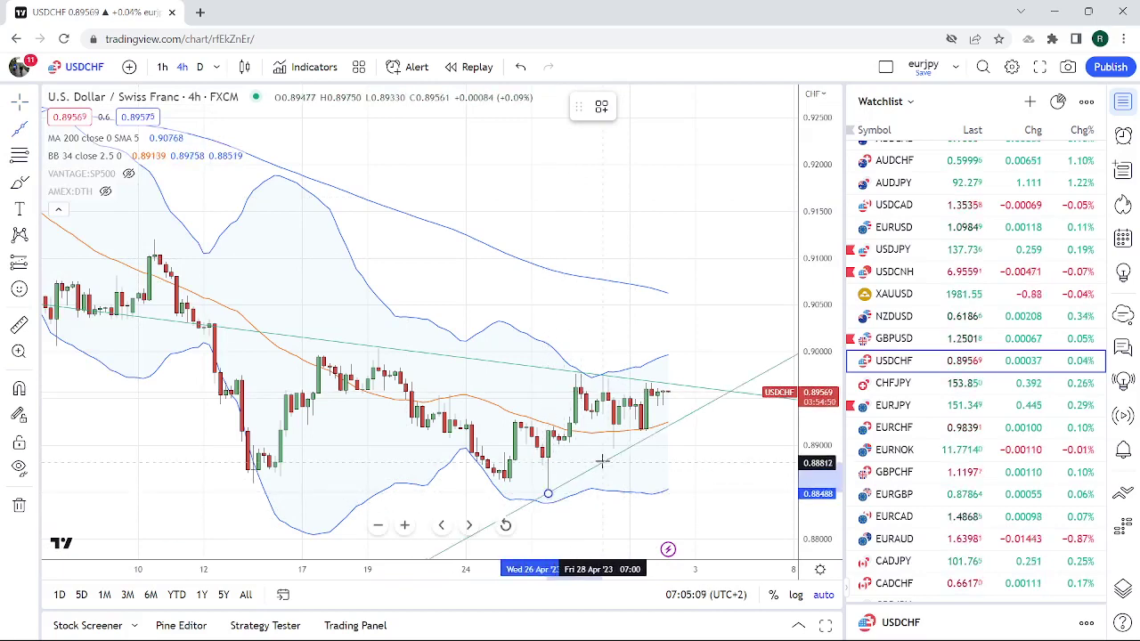
click(657, 423)
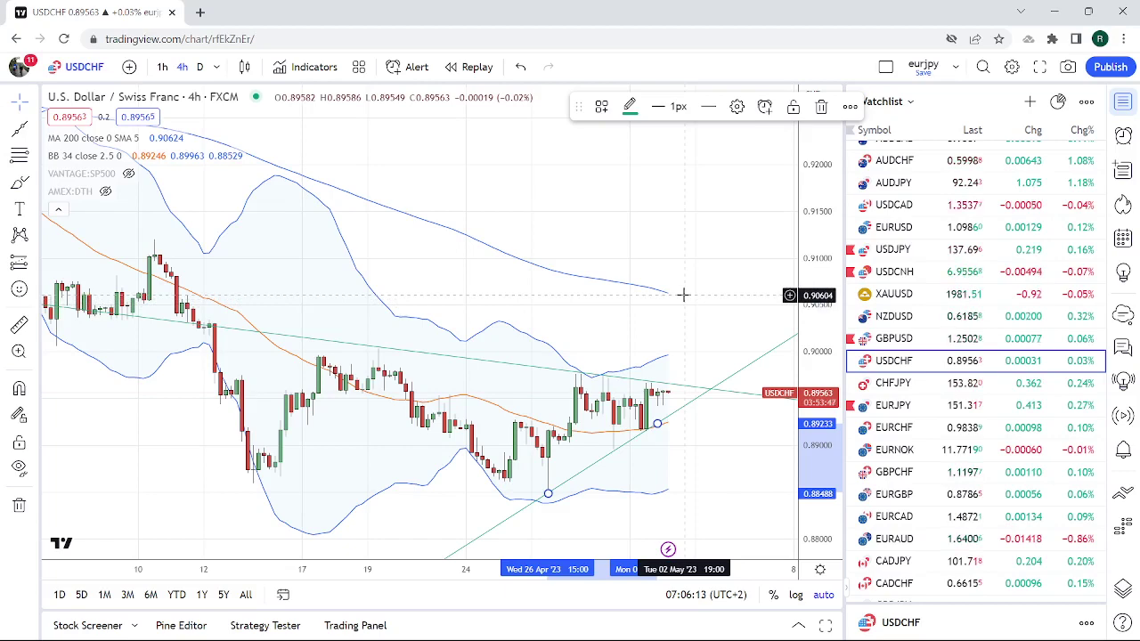
Change the USDCHF chart interval from 4h to 1D.
click(202, 68)
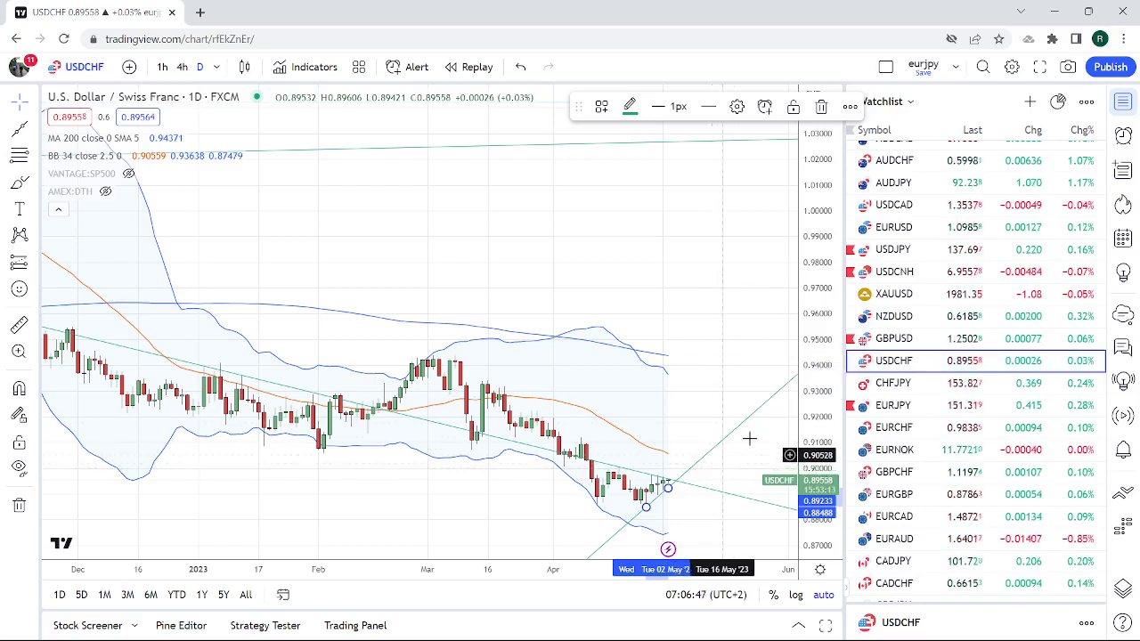
scroll(906, 303, down, 3)
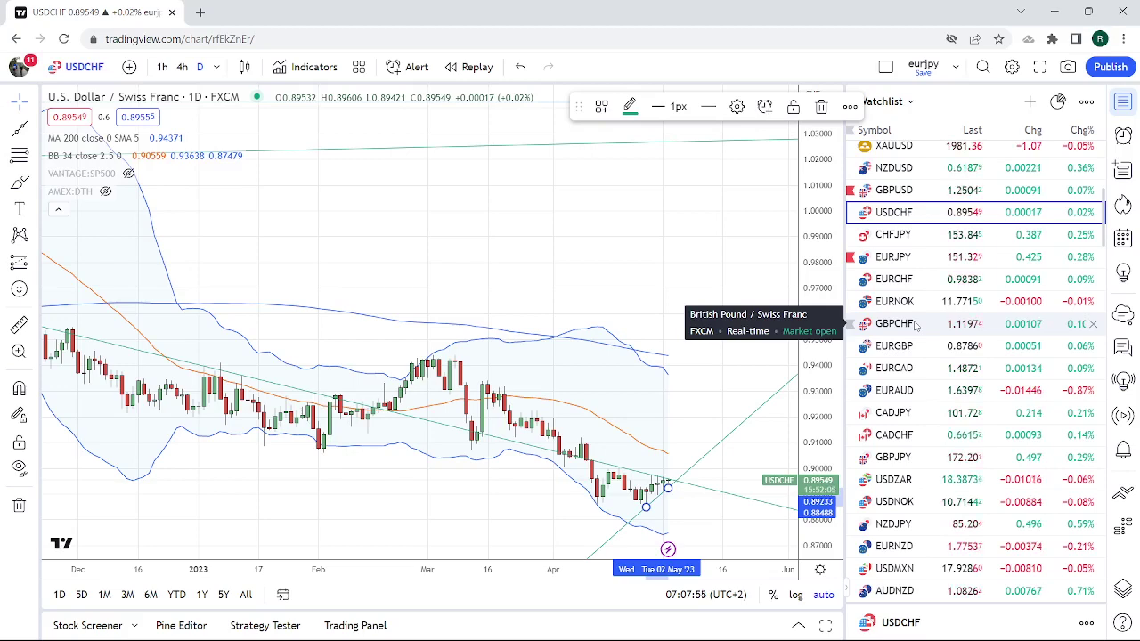
scroll(971, 365, up, 4)
scroll(977, 374, up, 2)
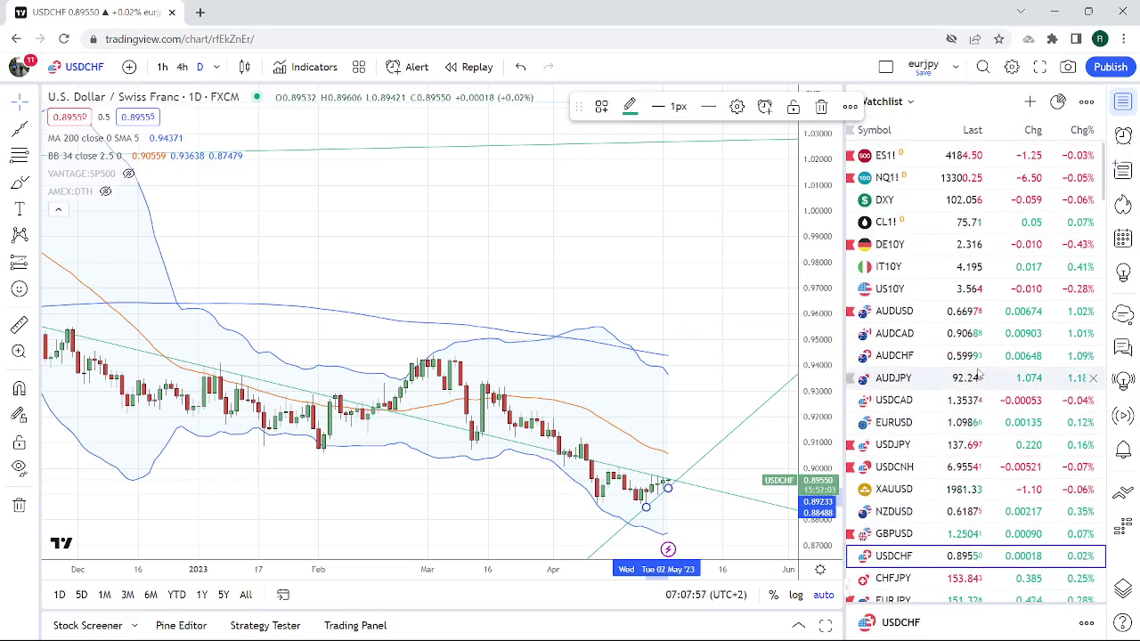
Open ES1! and zoom the daily chart out to show prices back to October.
click(933, 157)
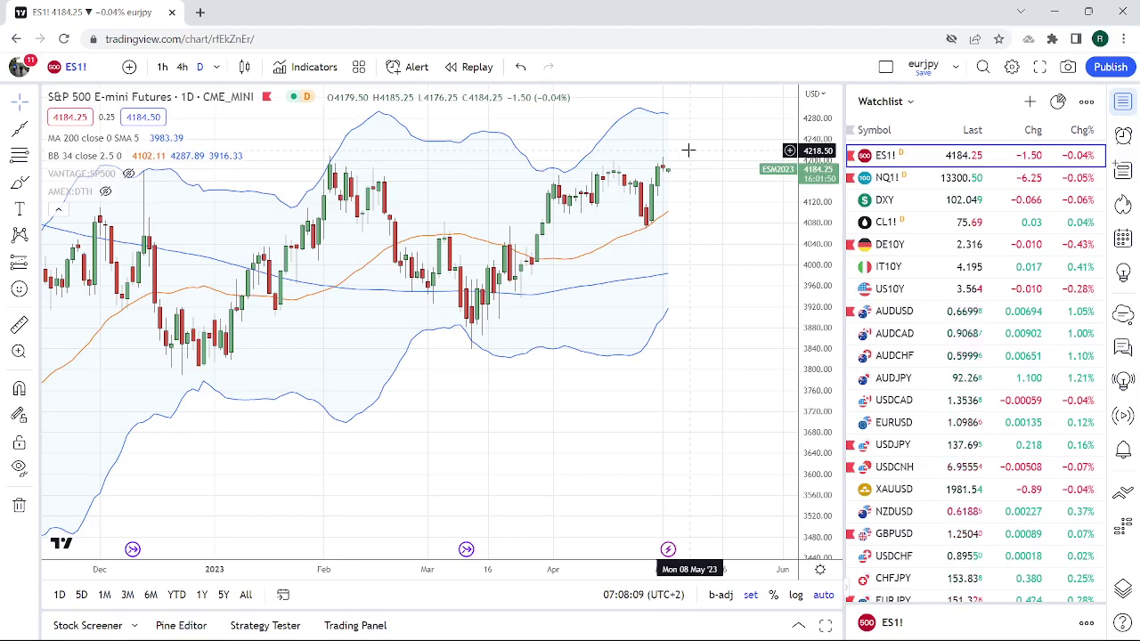
scroll(687, 150, down, 2)
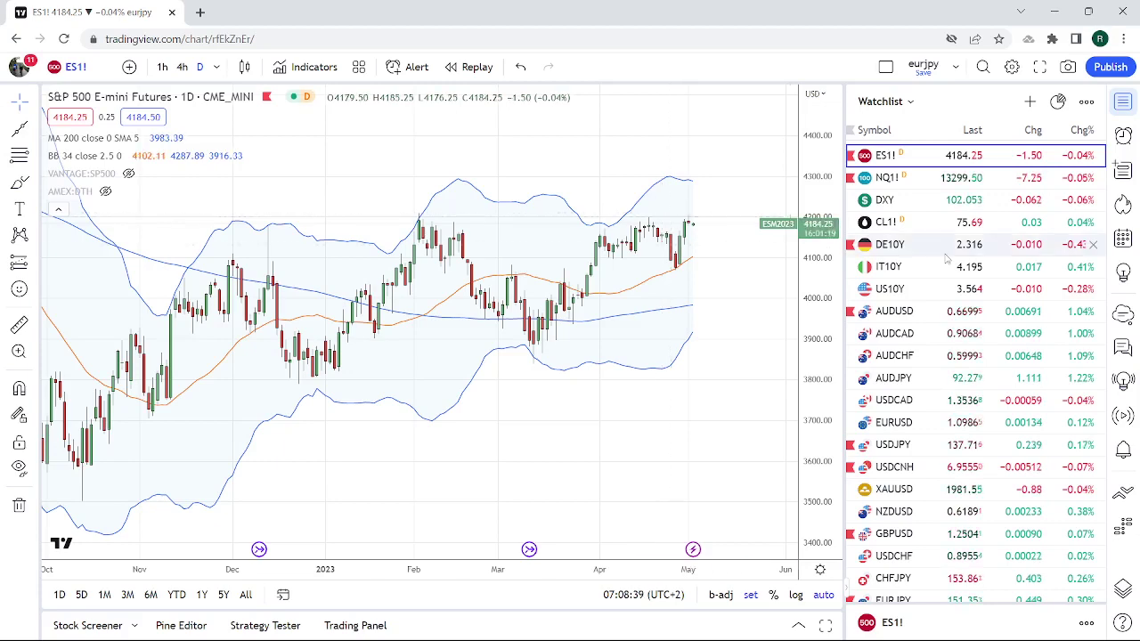
scroll(965, 254, down, 5)
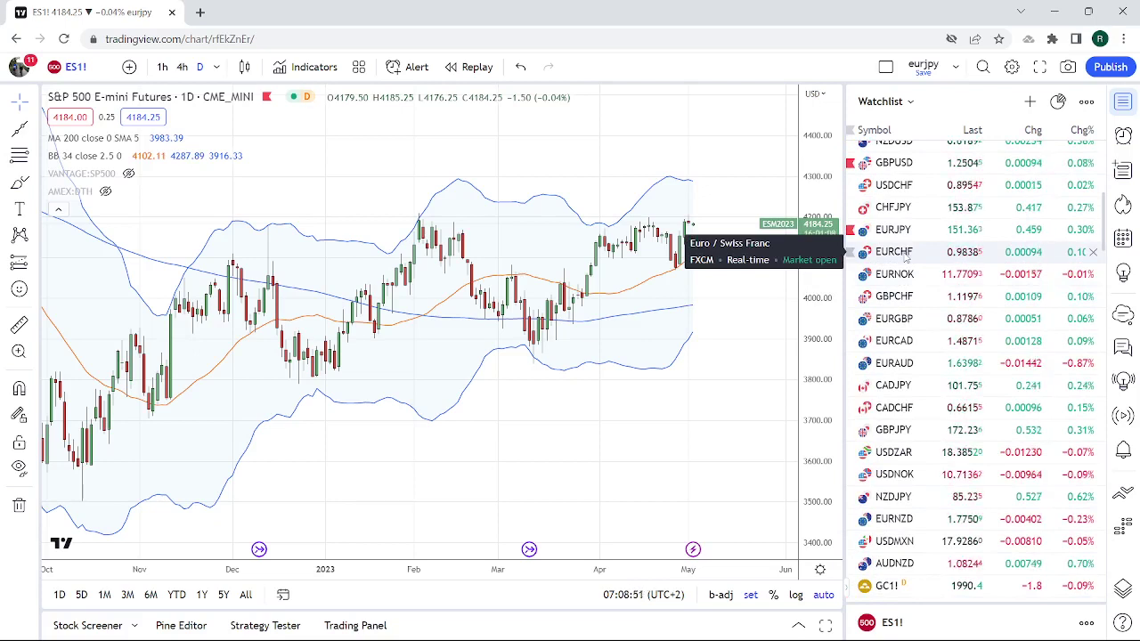
scroll(905, 256, up, 3)
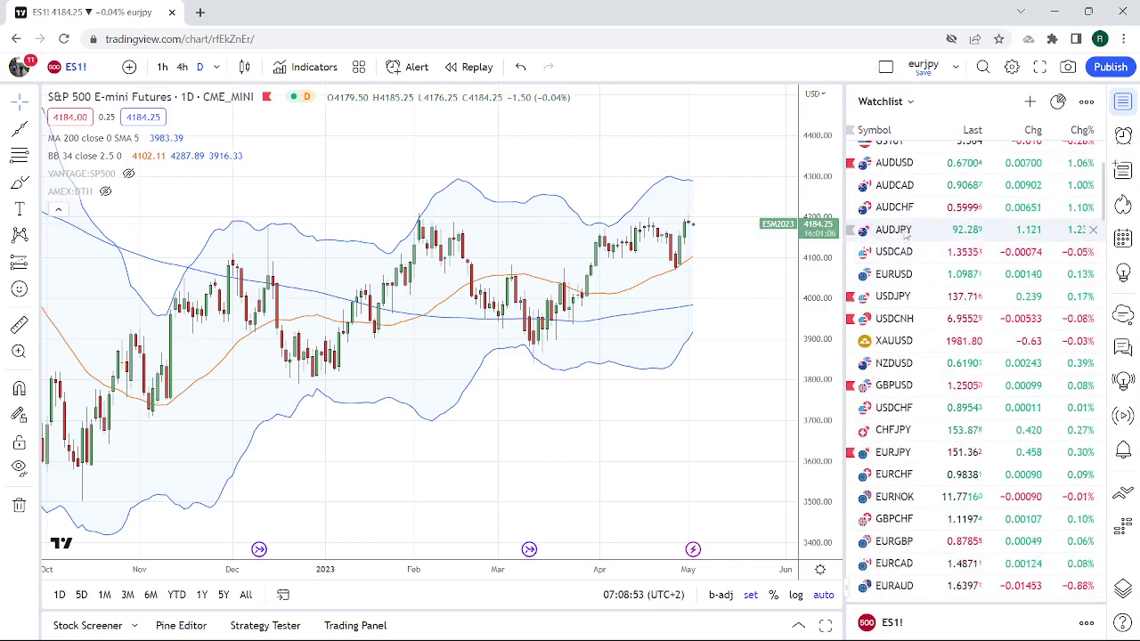
Load the AUDJPY daily chart from the watchlist, showing price near 92.29 at the 200 SMA.
click(904, 231)
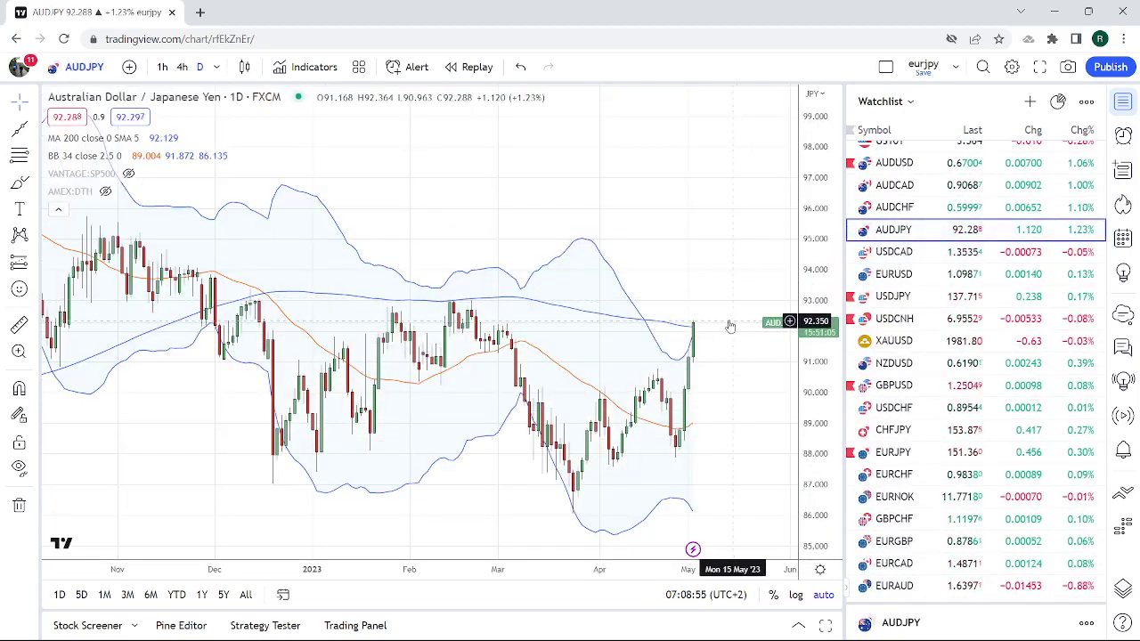